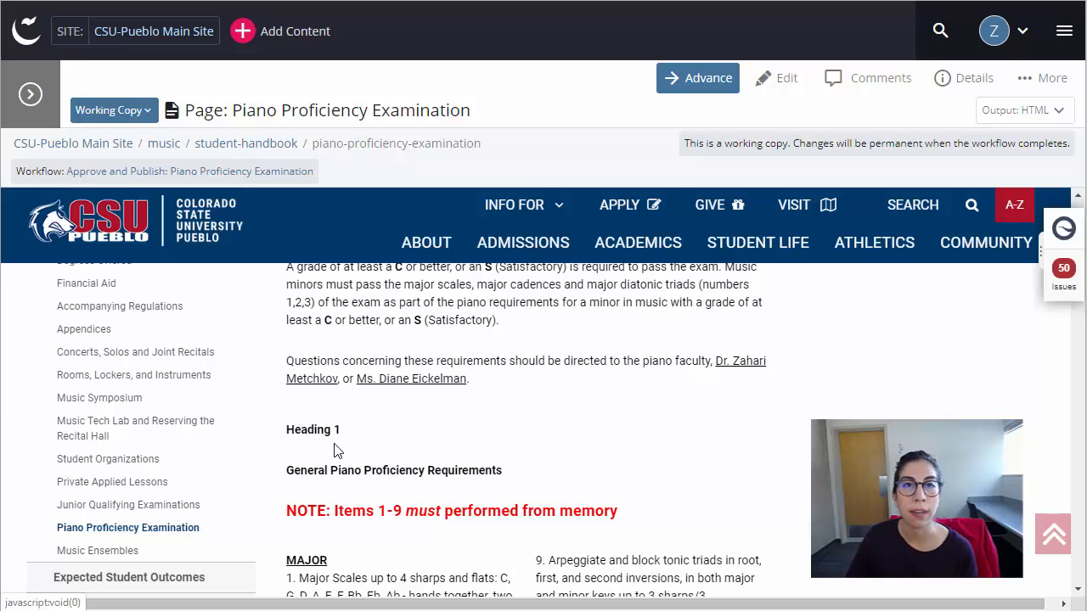
# Open the working copy of the Piano Proficiency Examination page for editing at its main content text
pyautogui.click(785, 85)
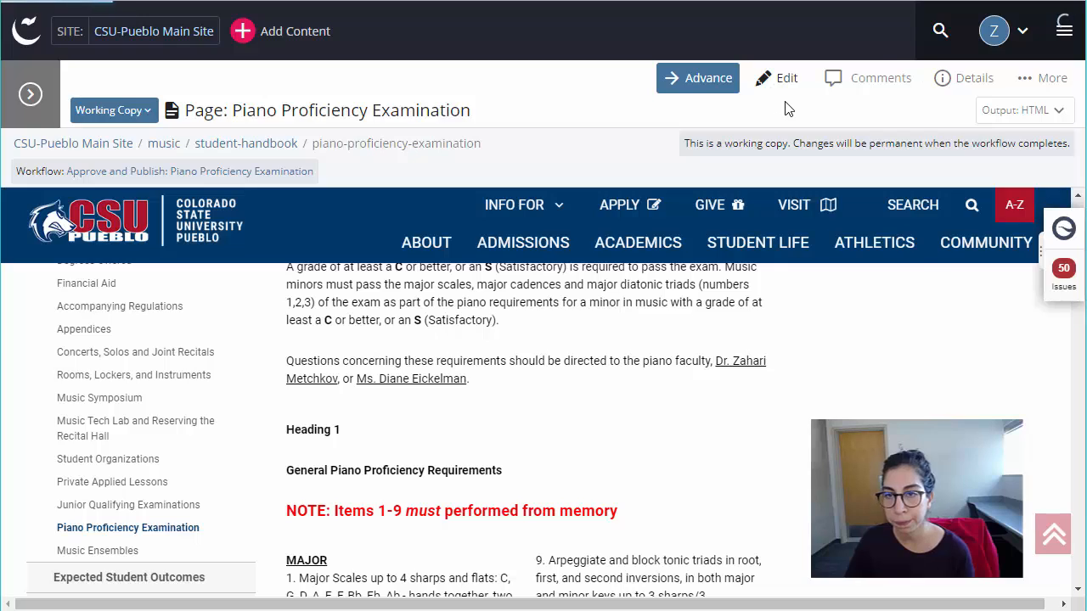
pyautogui.scroll(-4, 609, 307)
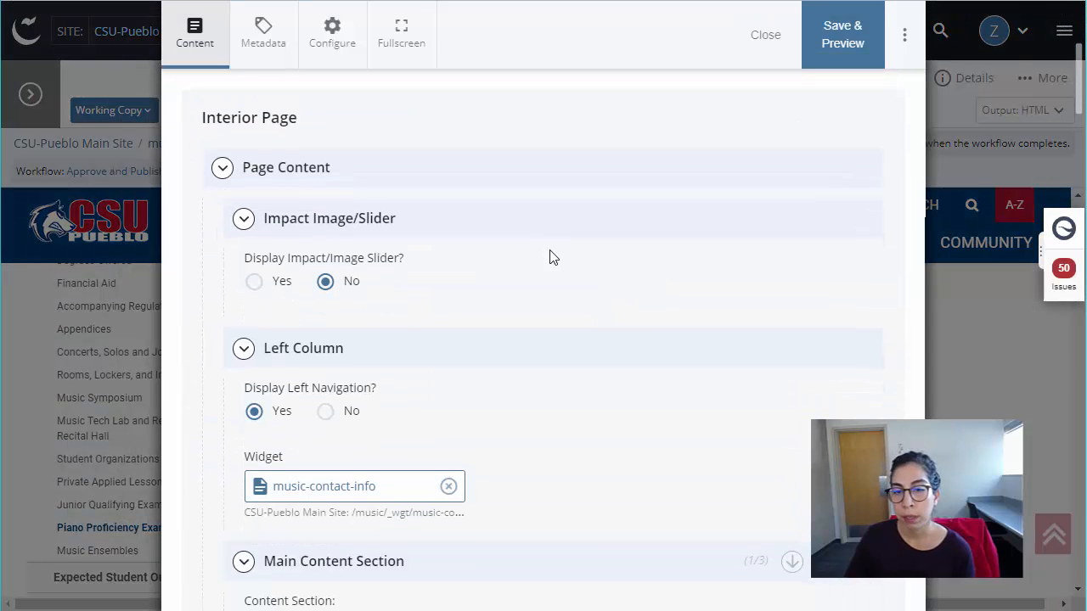
pyautogui.scroll(-8, 555, 269)
pyautogui.scroll(-2, 555, 267)
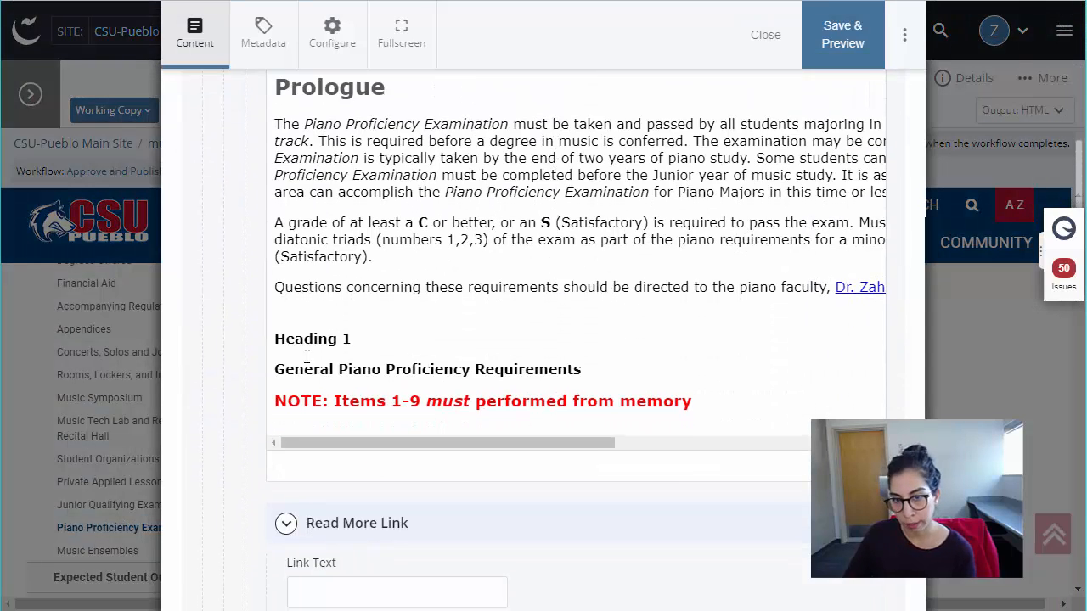
pyautogui.scroll(2, 216, 368)
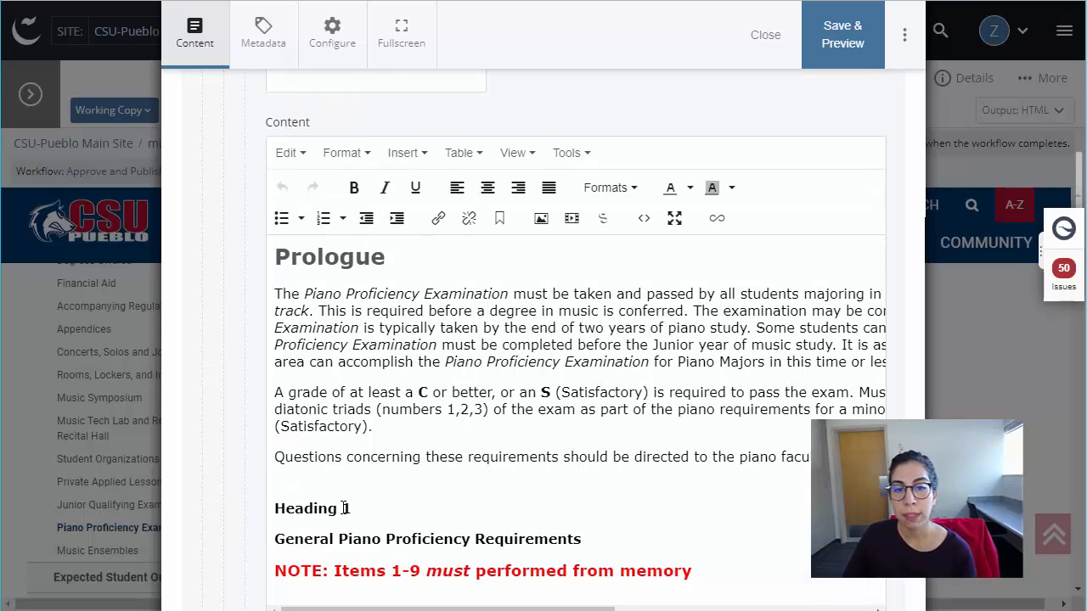
# Remove the bold from the "Heading 1" line and apply the Heading 1 format to it
pyautogui.moveTo(372, 506); pyautogui.dragTo(274, 509)
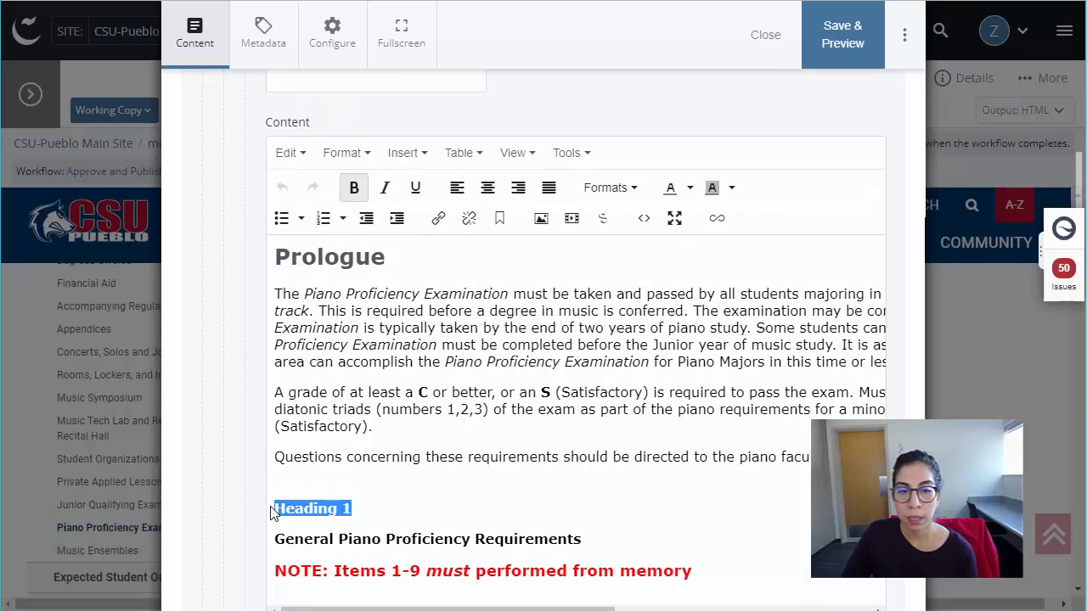
pyautogui.click(350, 187)
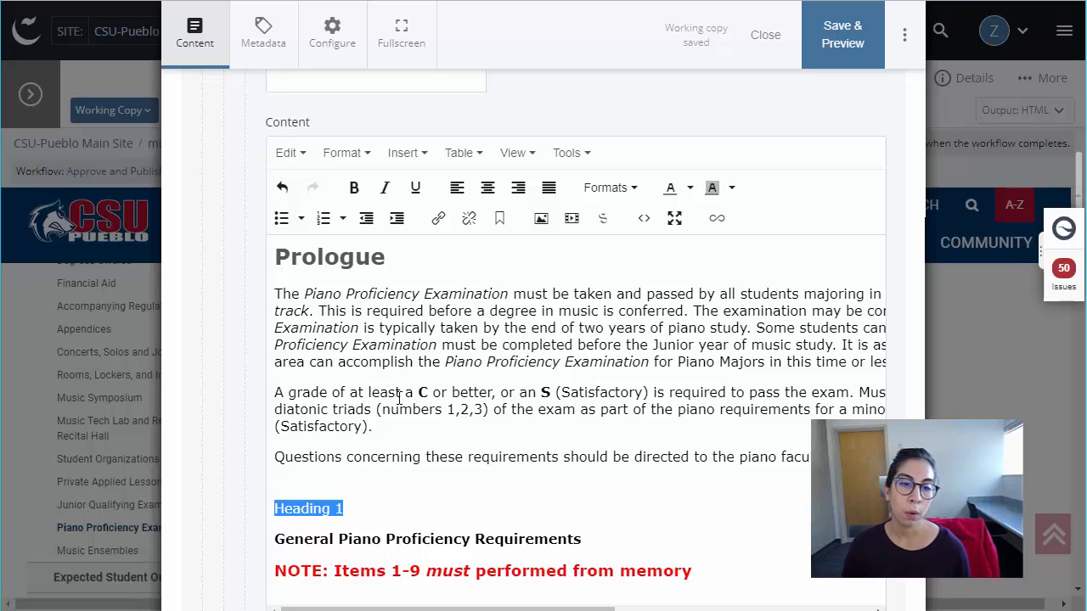
pyautogui.click(356, 161)
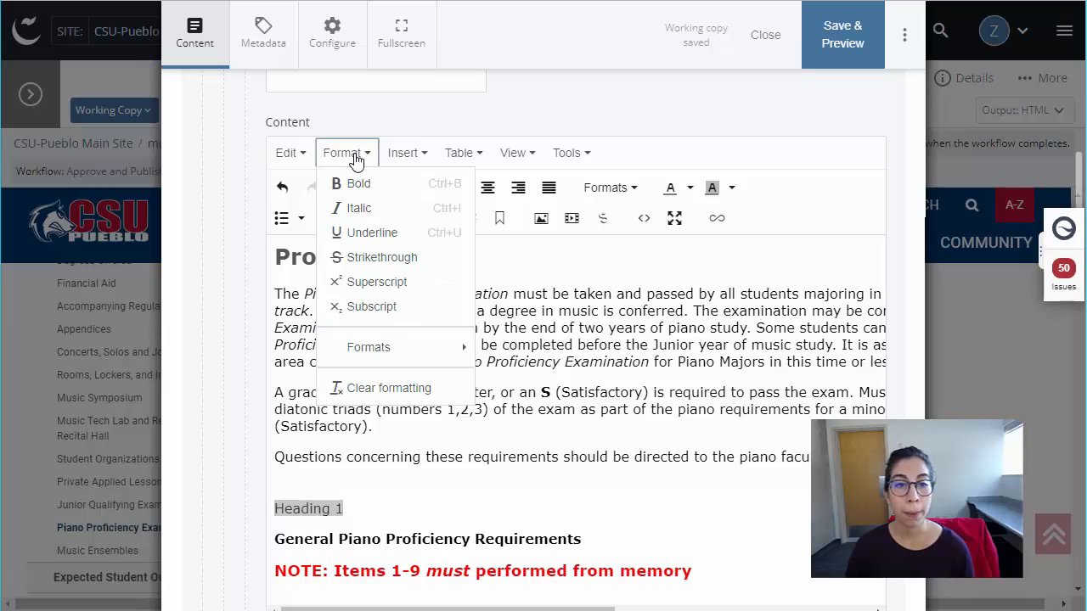
pyautogui.moveTo(407, 351)
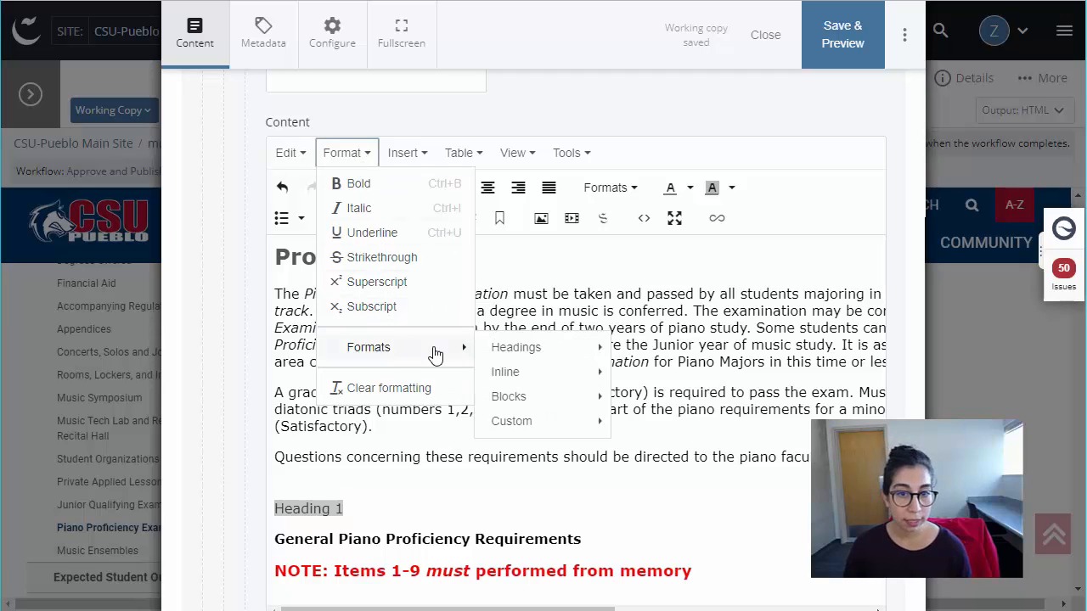
pyautogui.moveTo(569, 352)
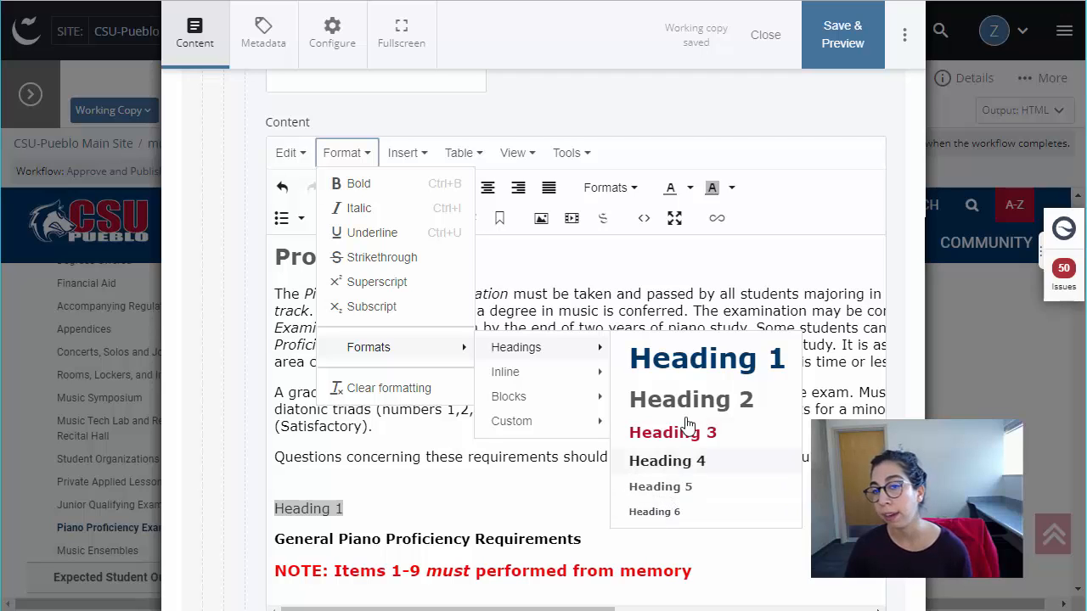
pyautogui.click(720, 368)
pyautogui.scroll(-2, 677, 449)
pyautogui.click(437, 376)
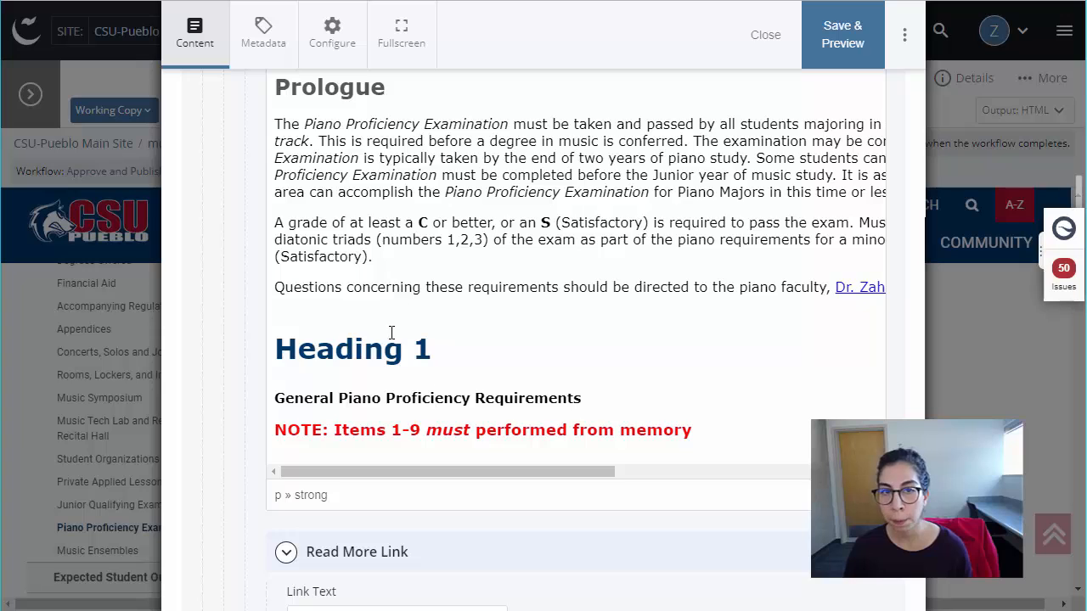
pyautogui.scroll(2, 392, 331)
pyautogui.moveTo(459, 518); pyautogui.dragTo(243, 517)
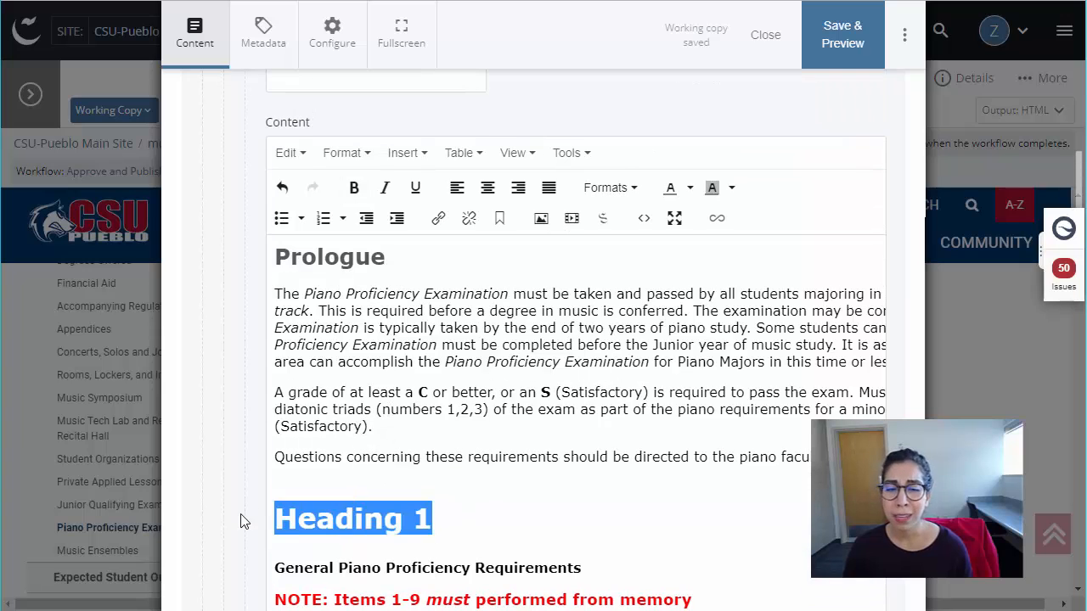
pyautogui.click(365, 161)
pyautogui.moveTo(453, 350)
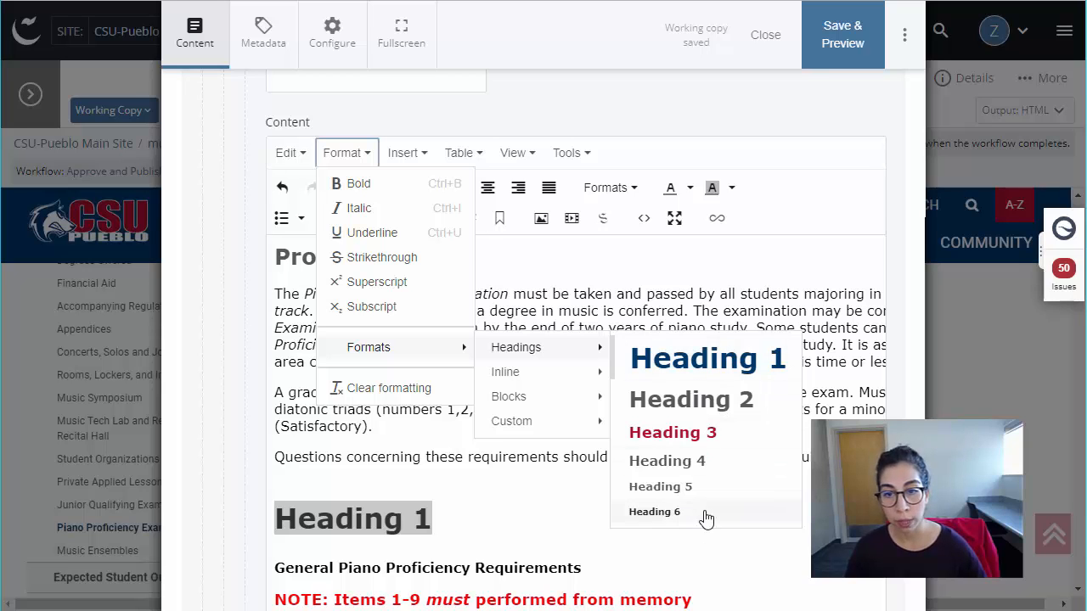
pyautogui.click(632, 486)
# Remove the bold from the "General Piano Proficiency Requirements" line and apply the Heading 2 format to it
pyautogui.scroll(-2, 633, 484)
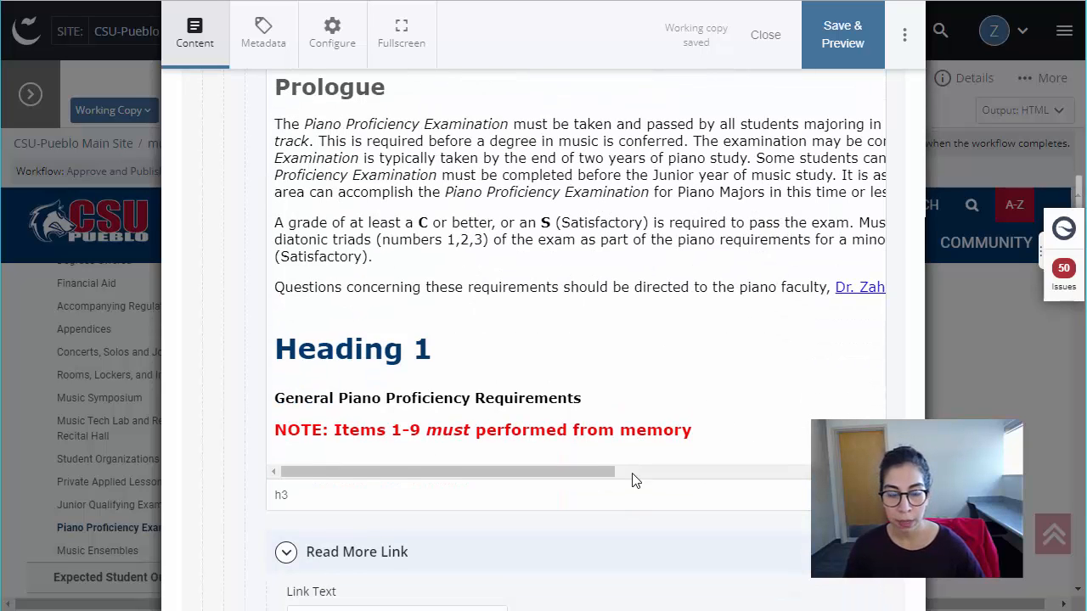
pyautogui.moveTo(671, 393); pyautogui.dragTo(258, 393)
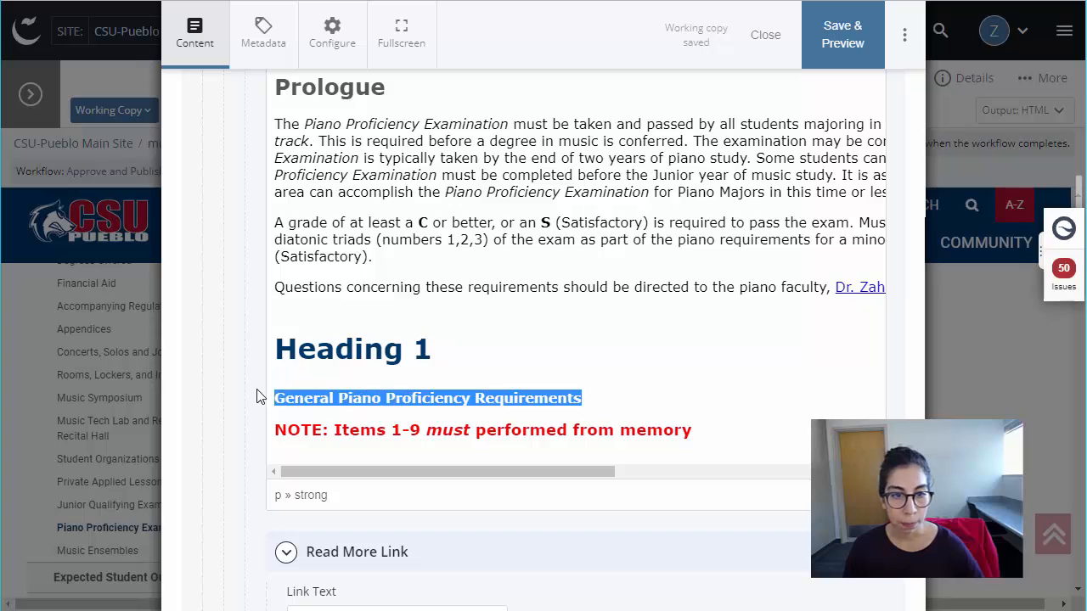
pyautogui.scroll(1, 366, 327)
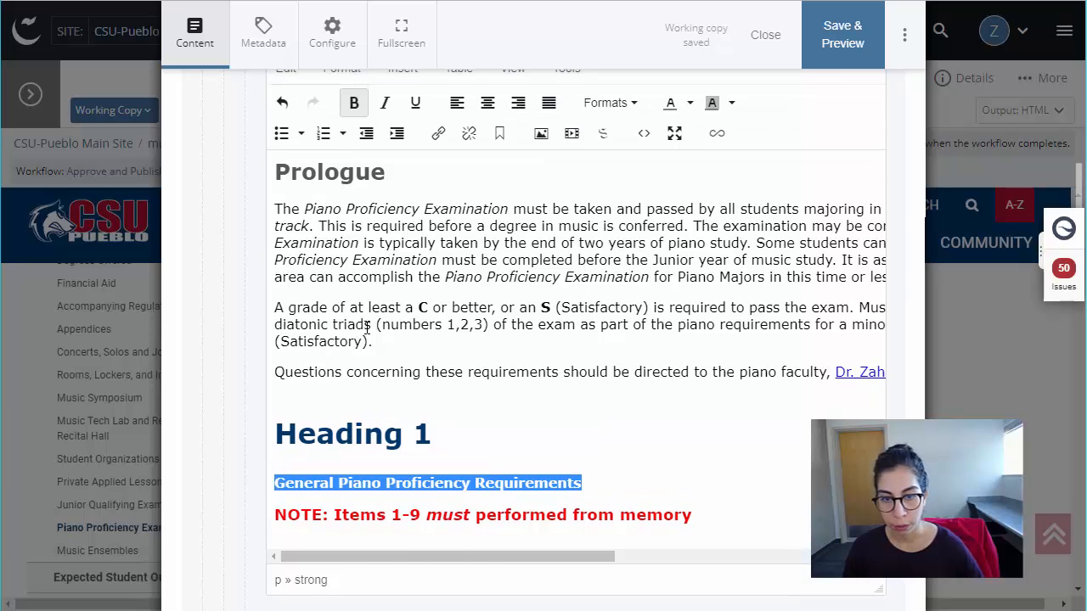
pyautogui.click(354, 103)
pyautogui.scroll(1, 379, 524)
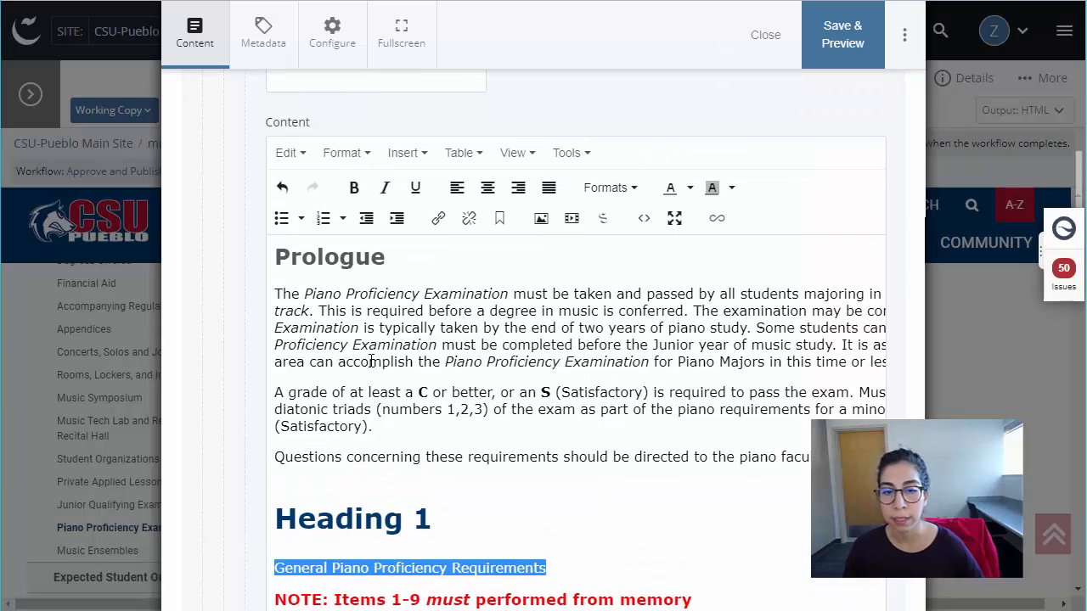
pyautogui.click(345, 155)
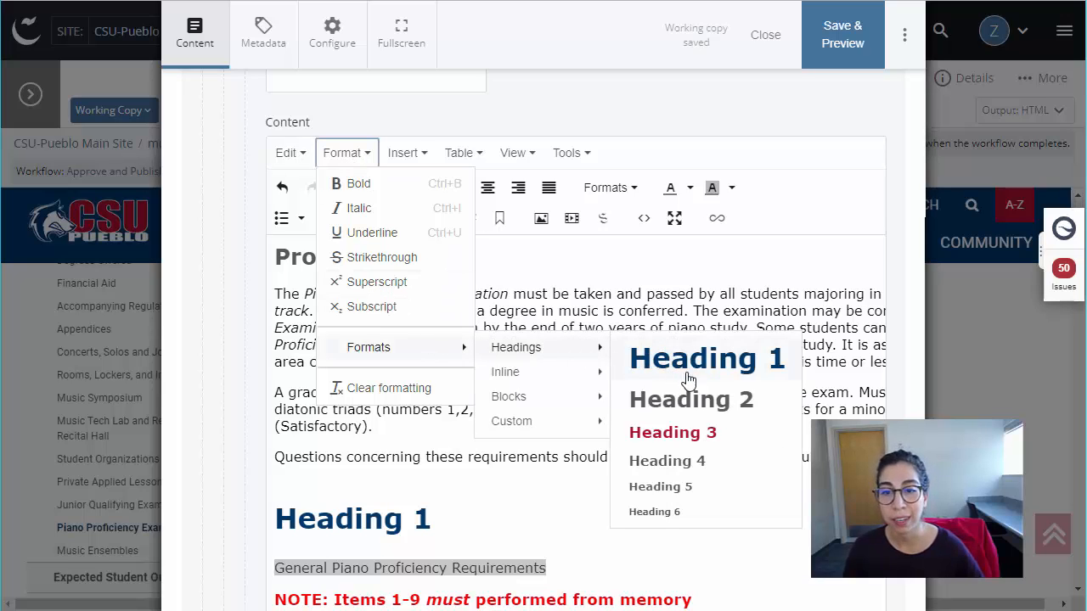
pyautogui.click(700, 399)
pyautogui.scroll(-2, 720, 501)
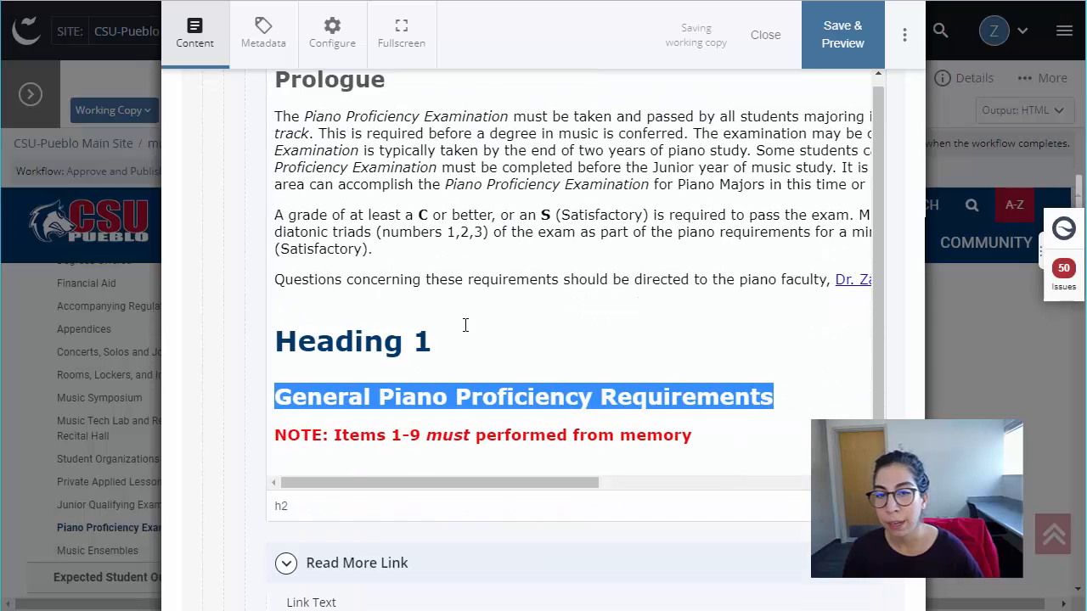
pyautogui.click(725, 440)
# Delete the "Heading 1" line above General Piano Proficiency Requirements
pyautogui.moveTo(433, 341); pyautogui.dragTo(281, 331)
pyautogui.press('BackSpace')
pyautogui.press('BackSpace')
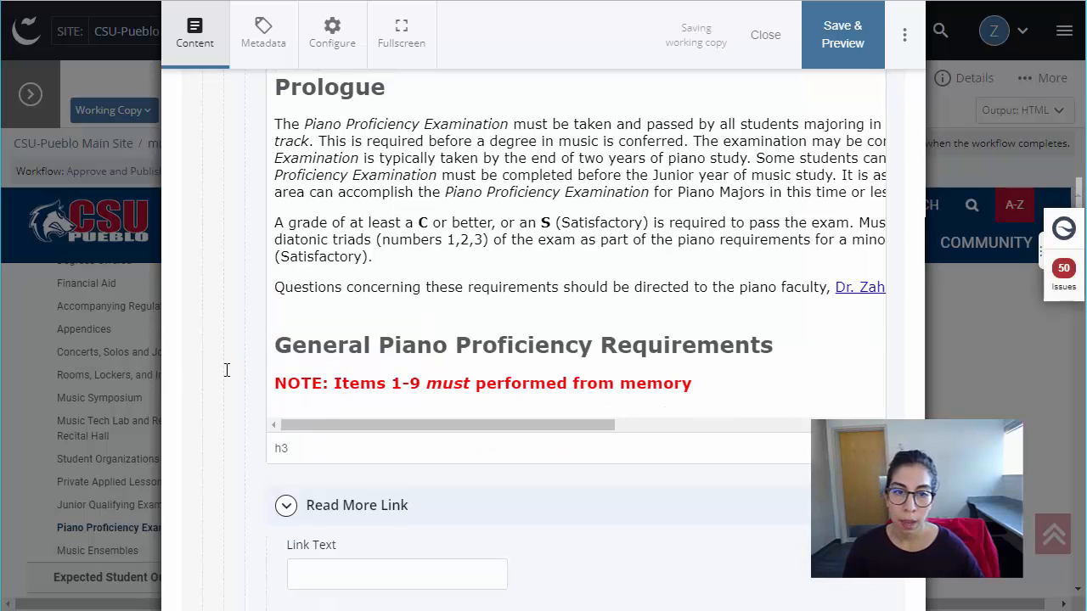
# Try to apply the Heading 3 format to the red "NOTE: Items 1-9 must performed from memory" line
pyautogui.moveTo(697, 382)
pyautogui.mouseDown()
pyautogui.moveTo(449, 356)
pyautogui.moveTo(280, 371)
pyautogui.moveTo(684, 371)
pyautogui.moveTo(703, 385)
pyautogui.mouseUp()
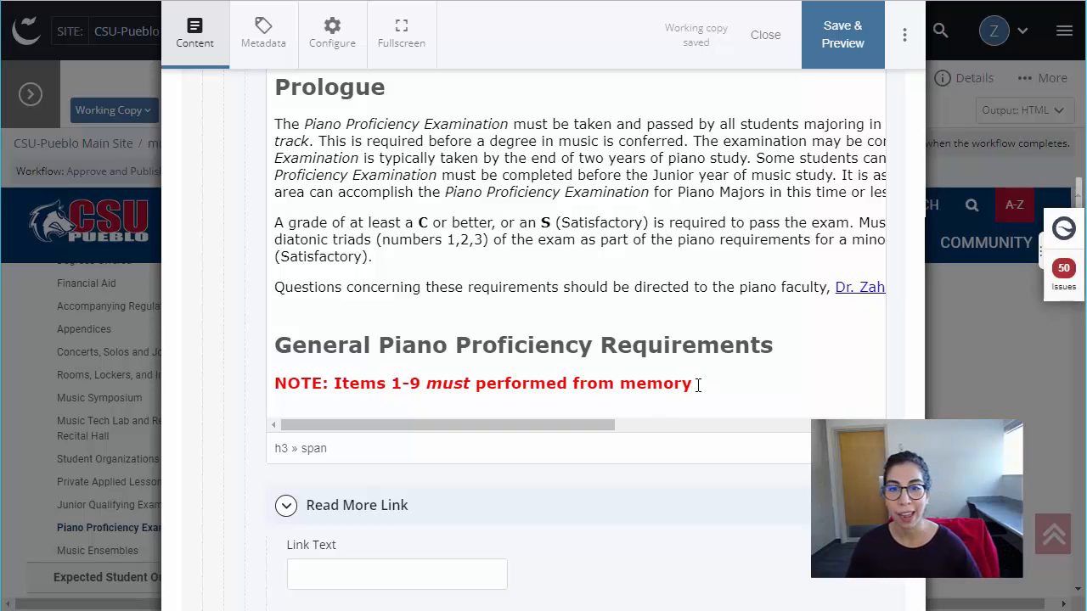
pyautogui.moveTo(703, 383); pyautogui.dragTo(276, 384)
pyautogui.scroll(2, 312, 280)
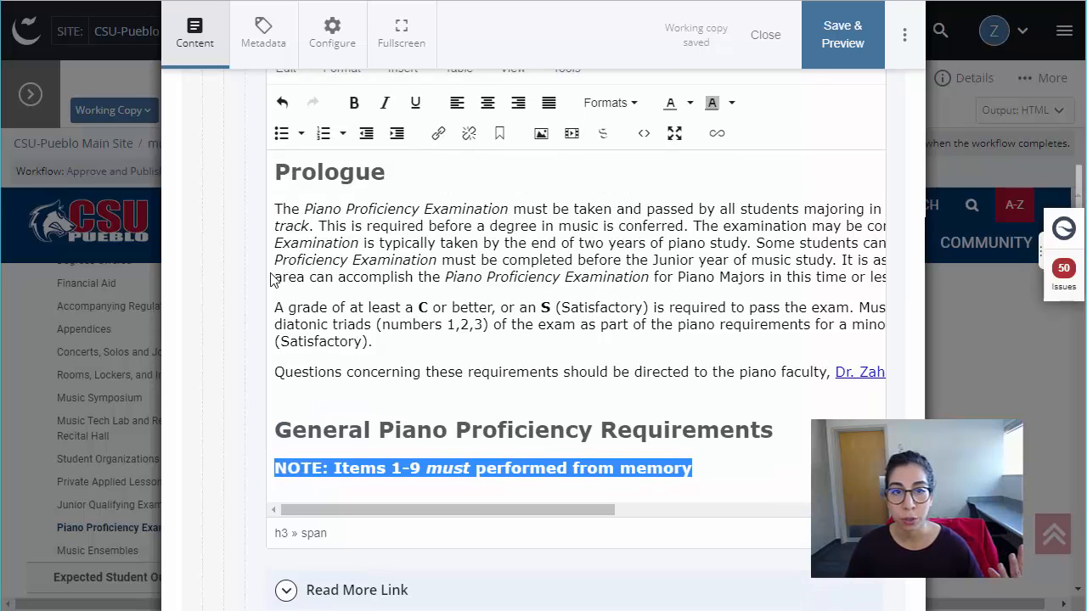
pyautogui.click(344, 152)
pyautogui.moveTo(399, 348)
pyautogui.moveTo(503, 351)
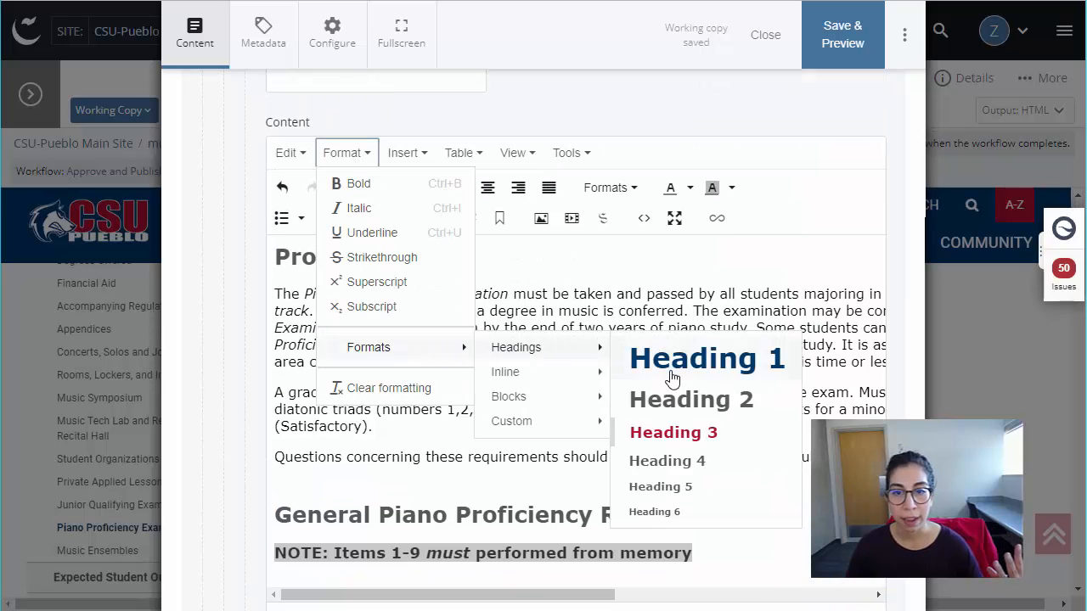
pyautogui.click(694, 435)
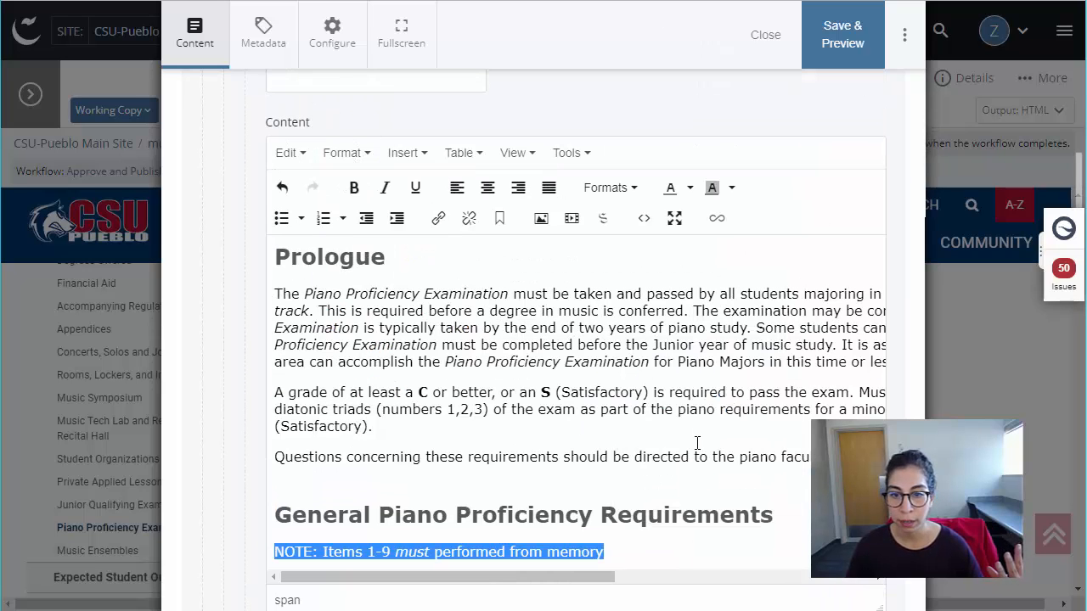
# Reapply the Heading 3 format to the "NOTE: Items 1-9 must performed from memory" line
pyautogui.click(340, 153)
pyautogui.moveTo(453, 347)
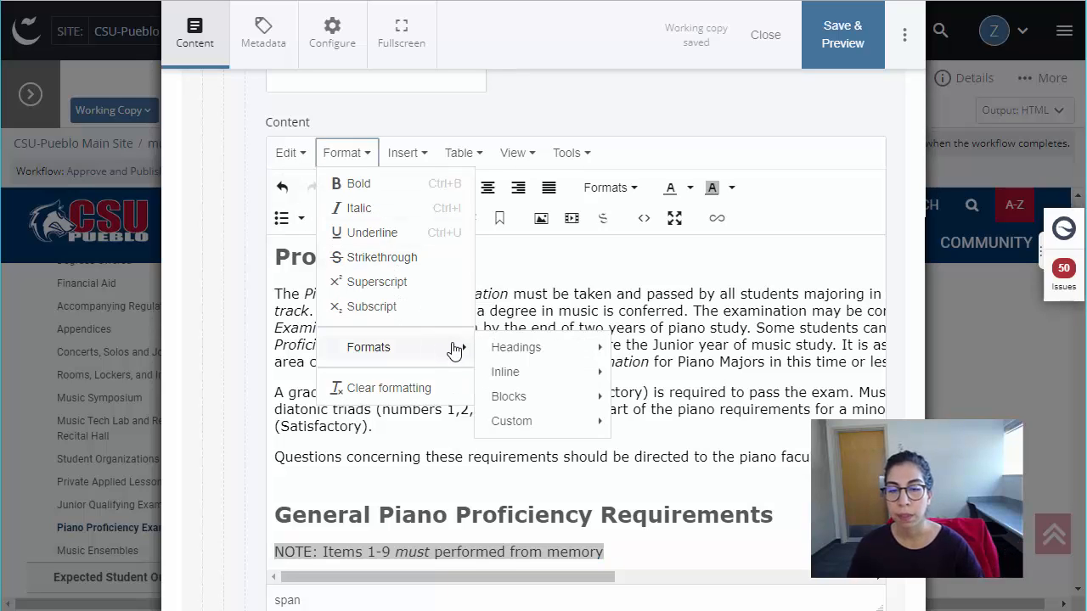
pyautogui.moveTo(492, 348)
pyautogui.click(687, 431)
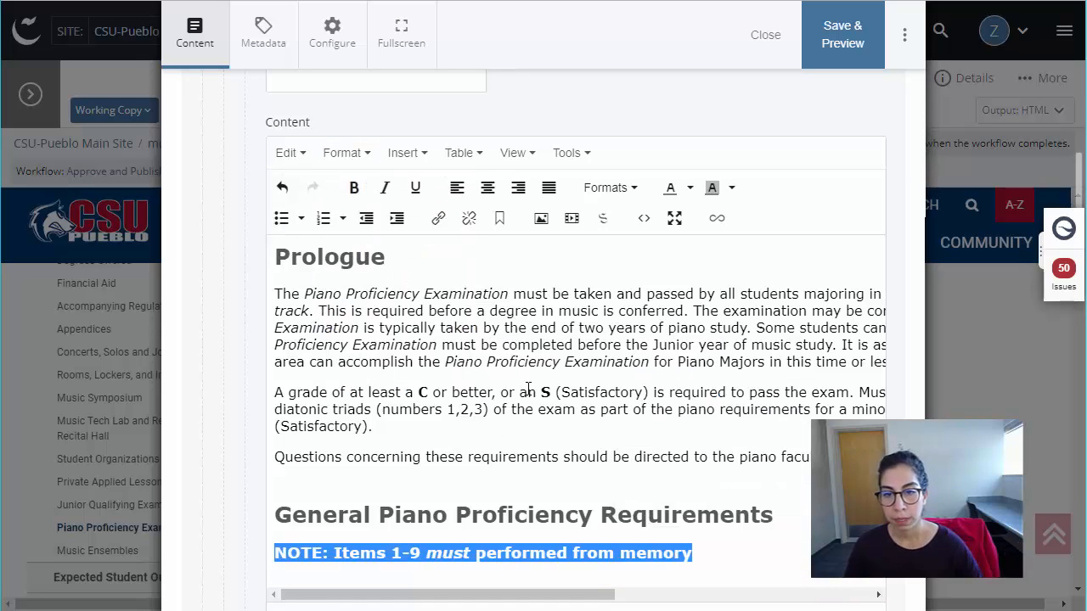
pyautogui.scroll(-1, 764, 470)
pyautogui.click(765, 471)
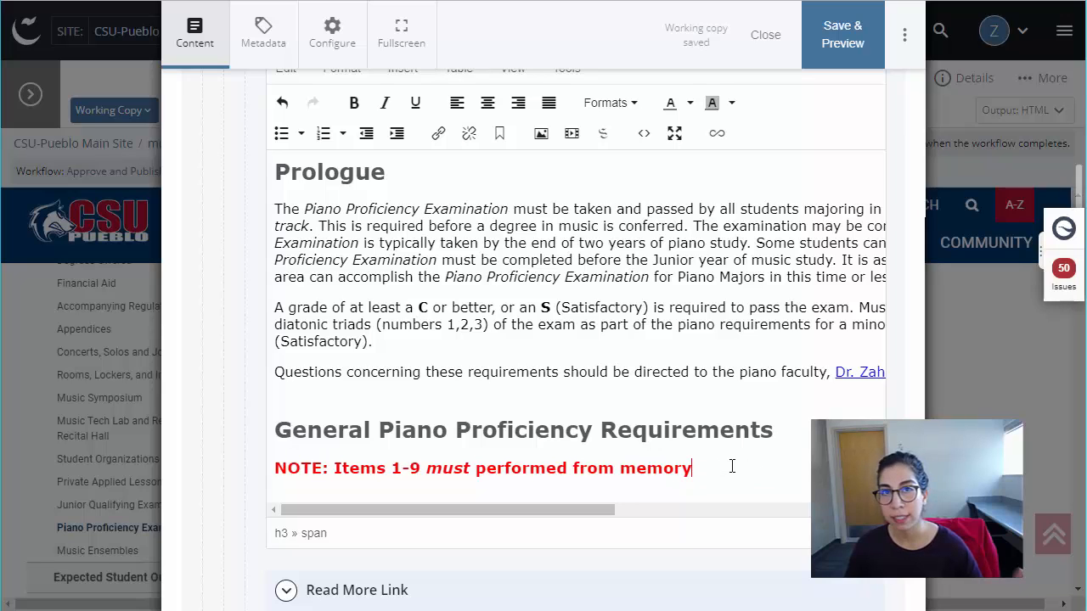
pyautogui.click(342, 76)
pyautogui.moveTo(408, 262)
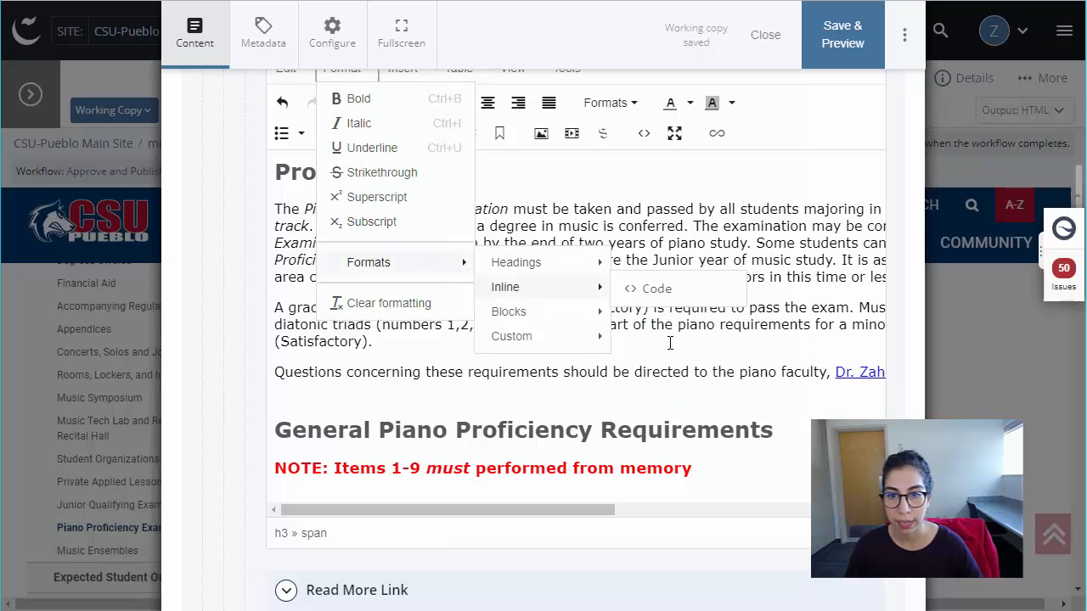
pyautogui.moveTo(607, 263)
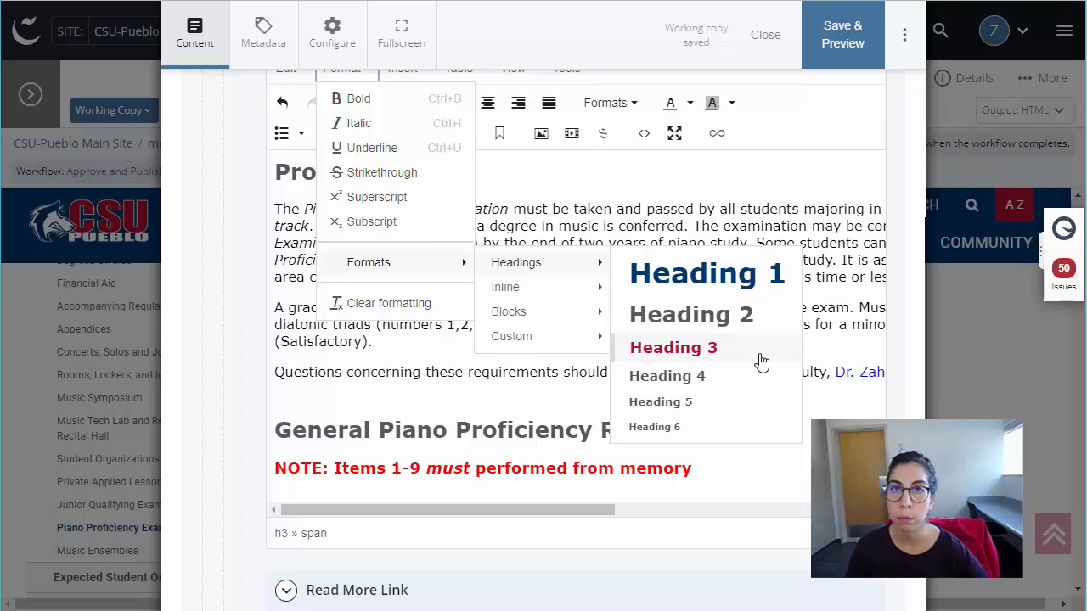
pyautogui.click(746, 468)
# In the HTML source code, remove the opening and closing span tags that set the NOTE heading's colour to #ff0000
pyautogui.moveTo(746, 468); pyautogui.dragTo(292, 478)
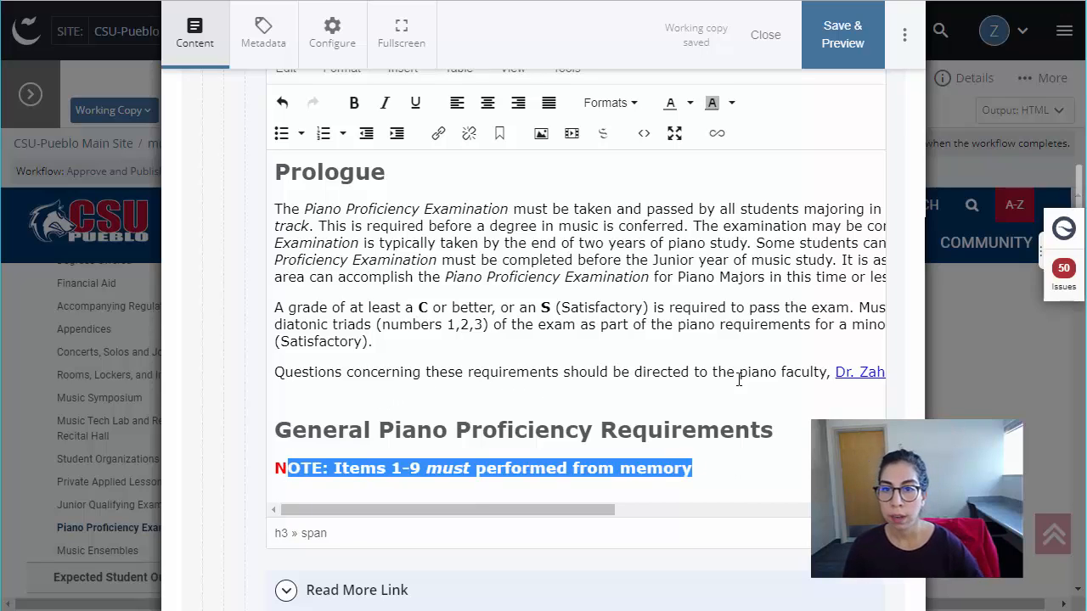
pyautogui.click(644, 134)
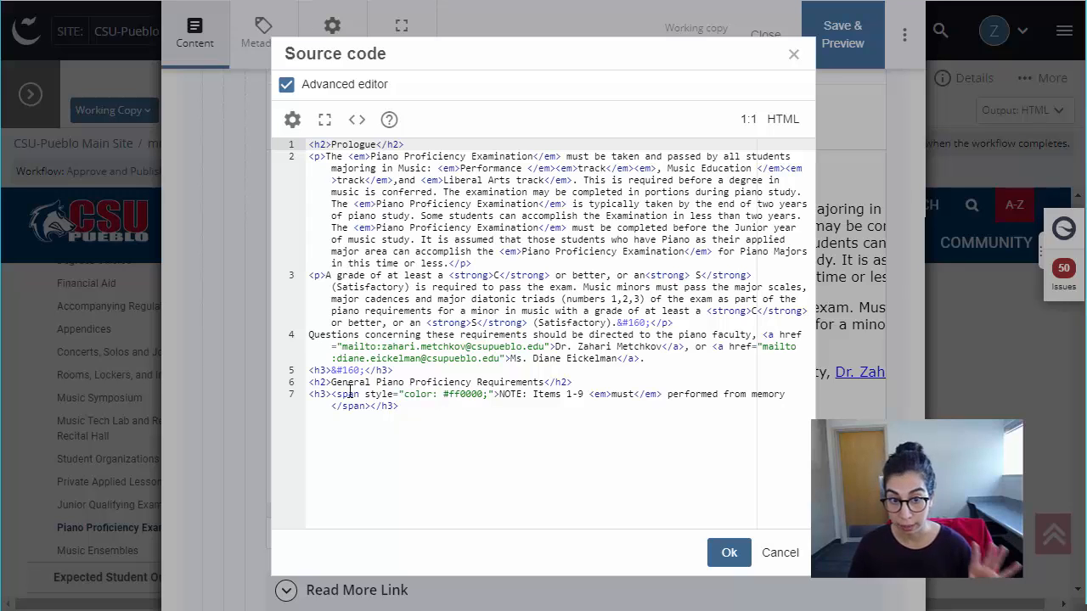
pyautogui.moveTo(330, 398); pyautogui.dragTo(501, 395)
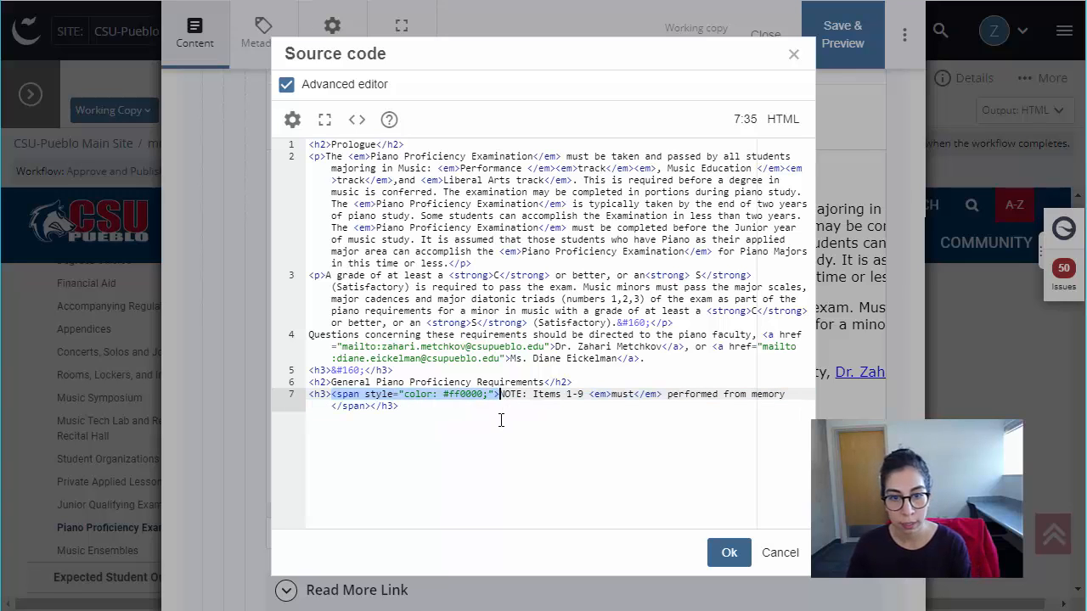
pyautogui.press('BackSpace')
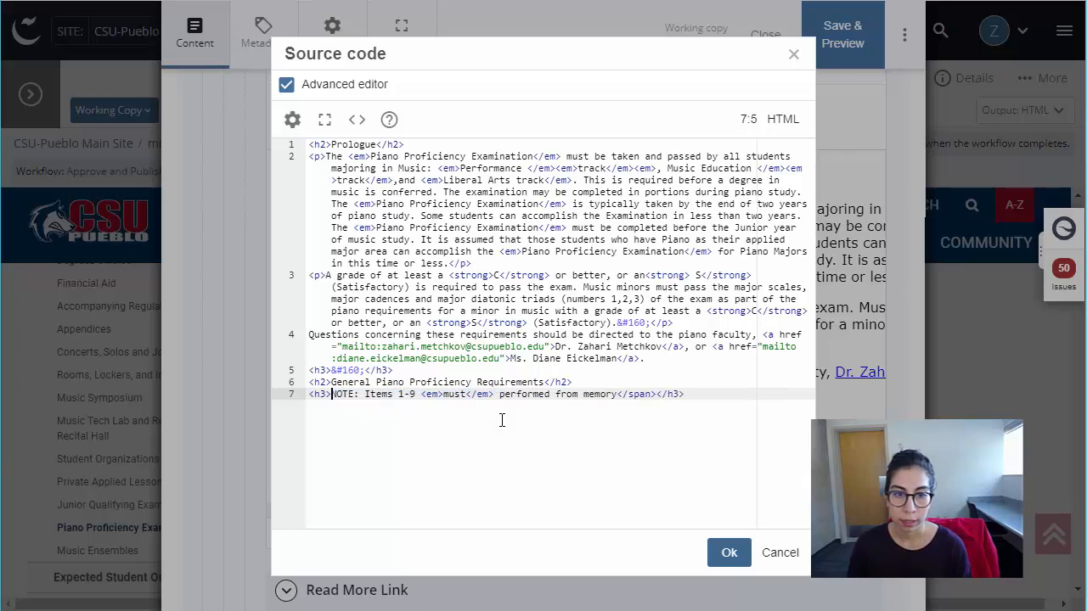
pyautogui.click(656, 399)
pyautogui.moveTo(656, 398); pyautogui.dragTo(618, 396)
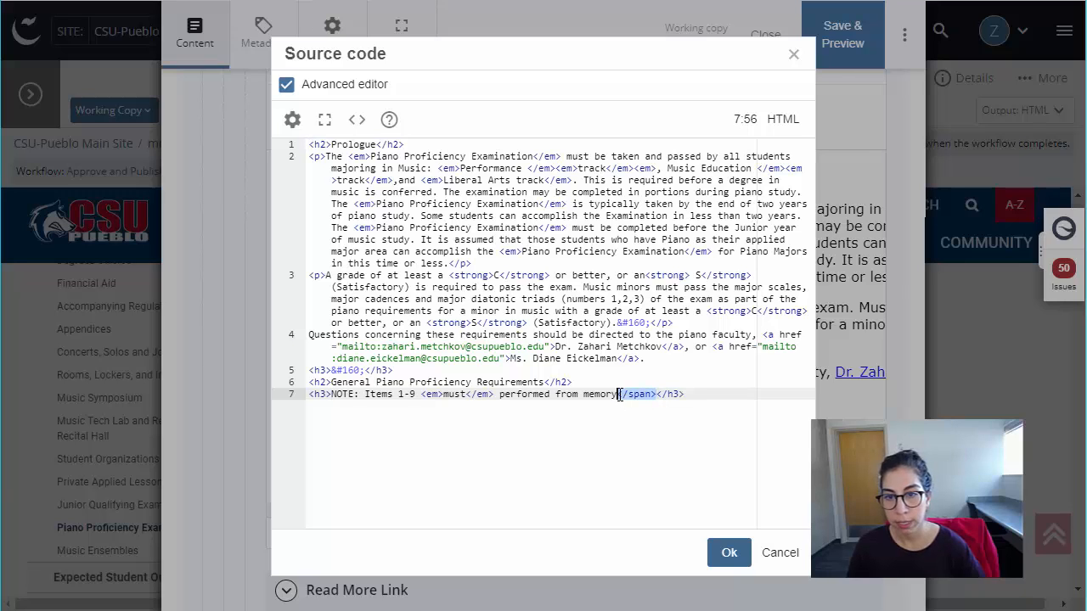
pyautogui.press('BackSpace')
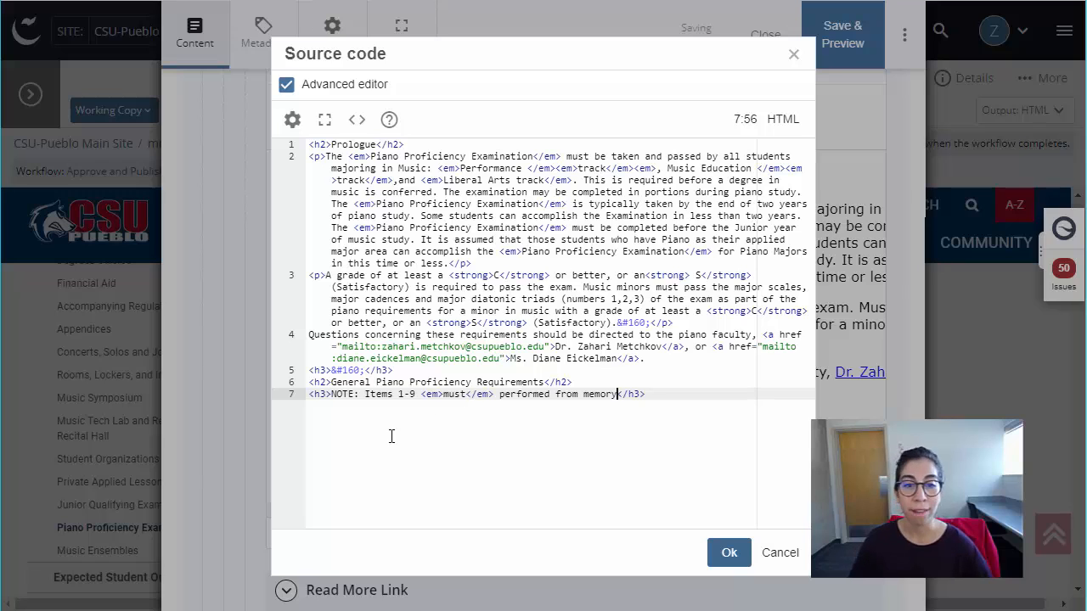
# Examine the opening and closing h3 tags around the NOTE text and the paragraph tags in the source code
pyautogui.click(331, 395)
pyautogui.moveTo(331, 395); pyautogui.dragTo(619, 392)
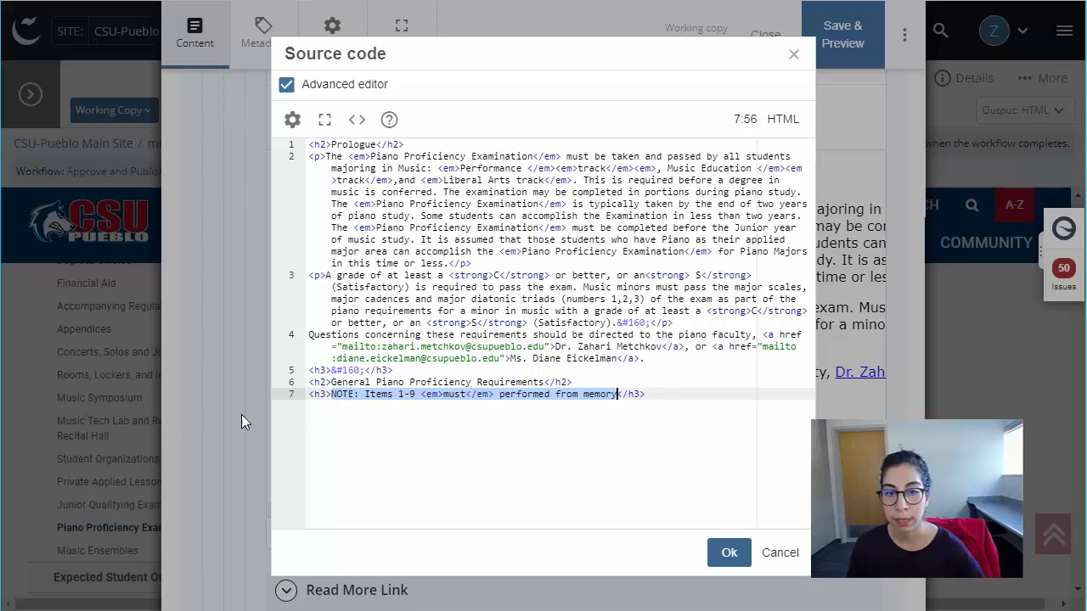
pyautogui.click(321, 395)
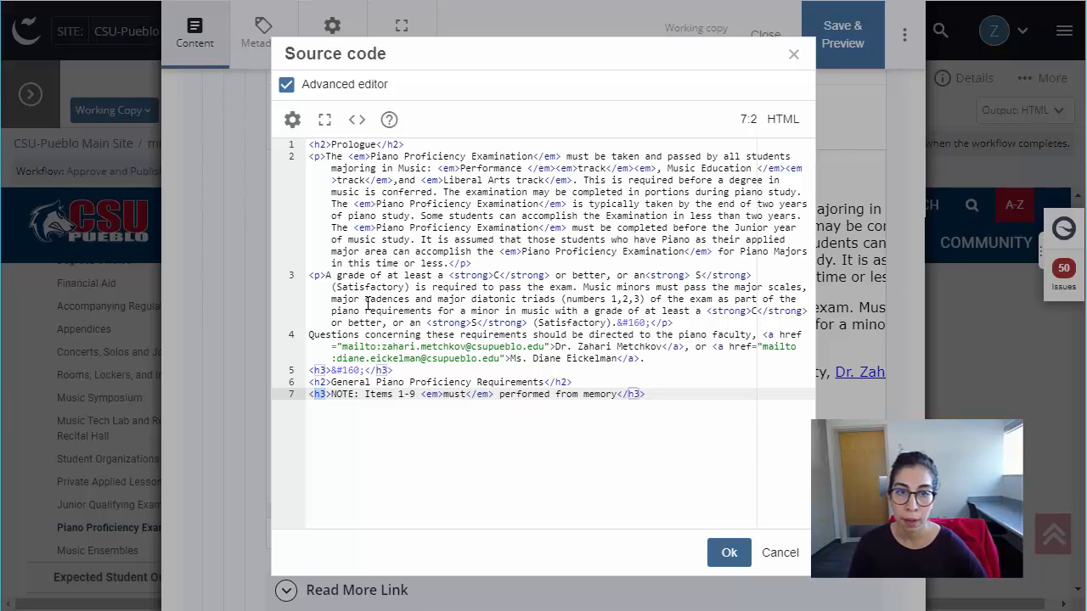
pyautogui.moveTo(323, 284); pyautogui.dragTo(315, 279)
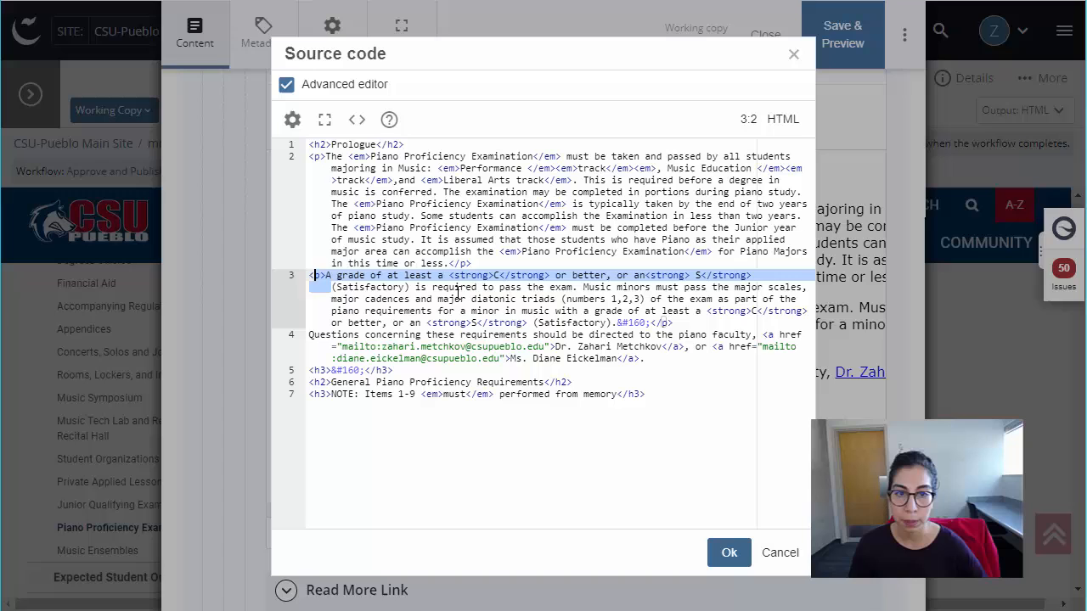
pyautogui.click(682, 334)
pyautogui.moveTo(648, 396); pyautogui.dragTo(620, 394)
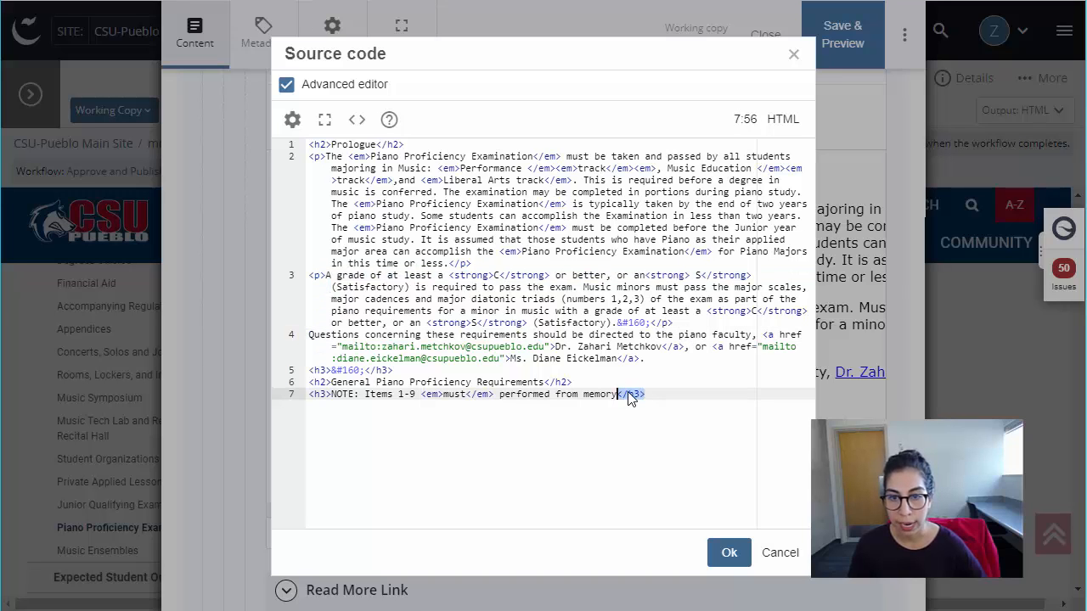
# Accept the source code changes and check the NOTE heading's colour in the content editor
pyautogui.click(730, 562)
pyautogui.scroll(-1, 765, 454)
pyautogui.moveTo(717, 384); pyautogui.dragTo(276, 376)
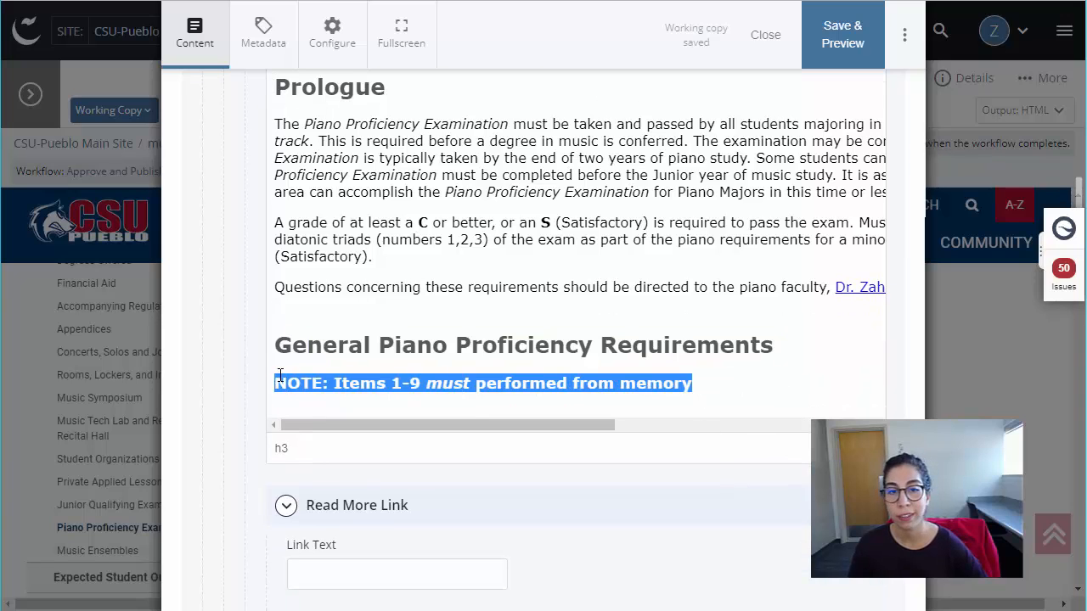
pyautogui.click(847, 379)
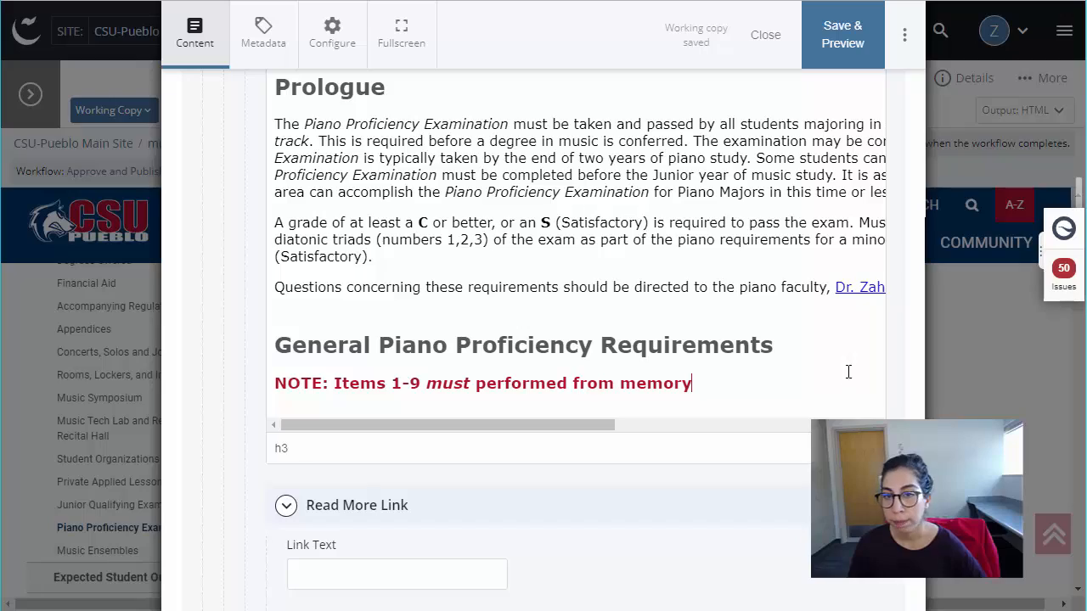